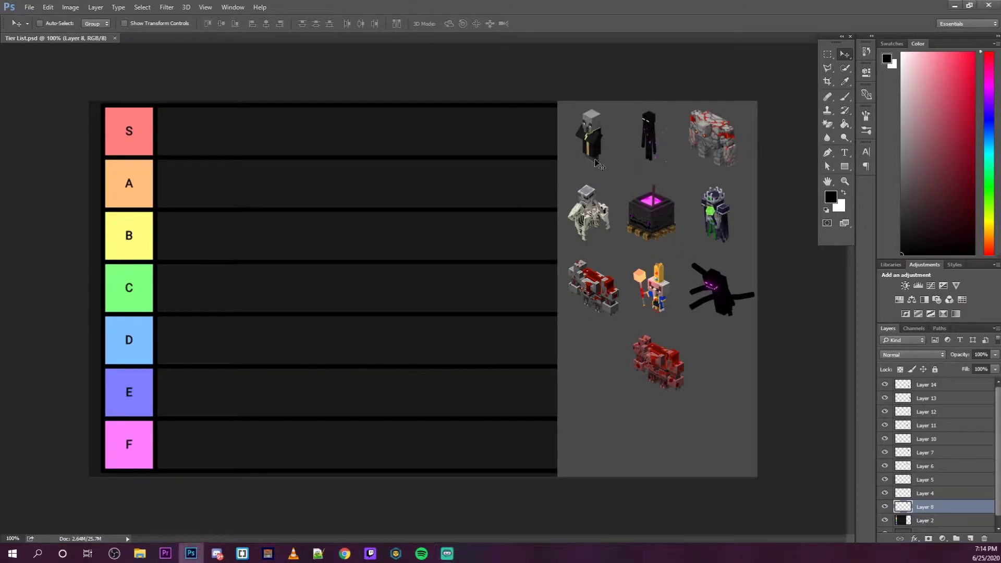
Step: Move the grey-headed, black-robed villager figure from the unranked area to the start of the D tier row
mouse_move(598, 134)
left_mouse_down()
mouse_move(598, 167)
mouse_move(600, 137)
left_mouse_up()
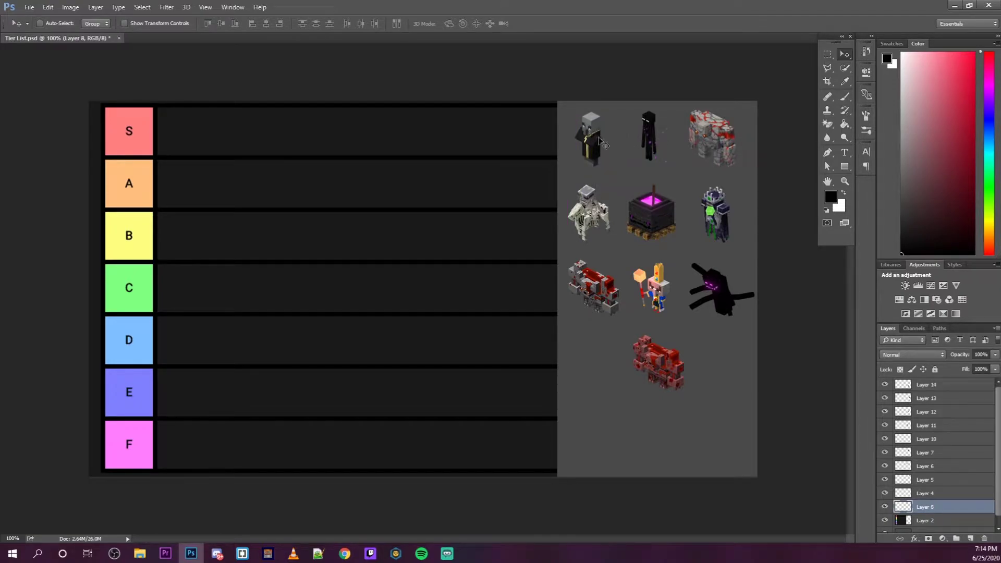
left_click_drag(594, 143, 585, 141)
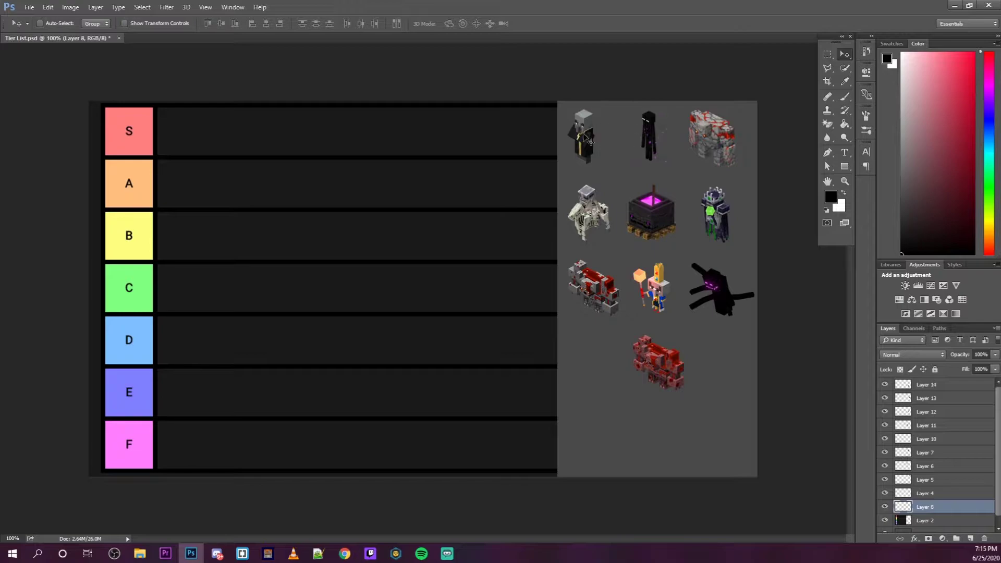
mouse_move(588, 136)
left_mouse_down()
mouse_move(587, 90)
mouse_move(585, 134)
left_mouse_up()
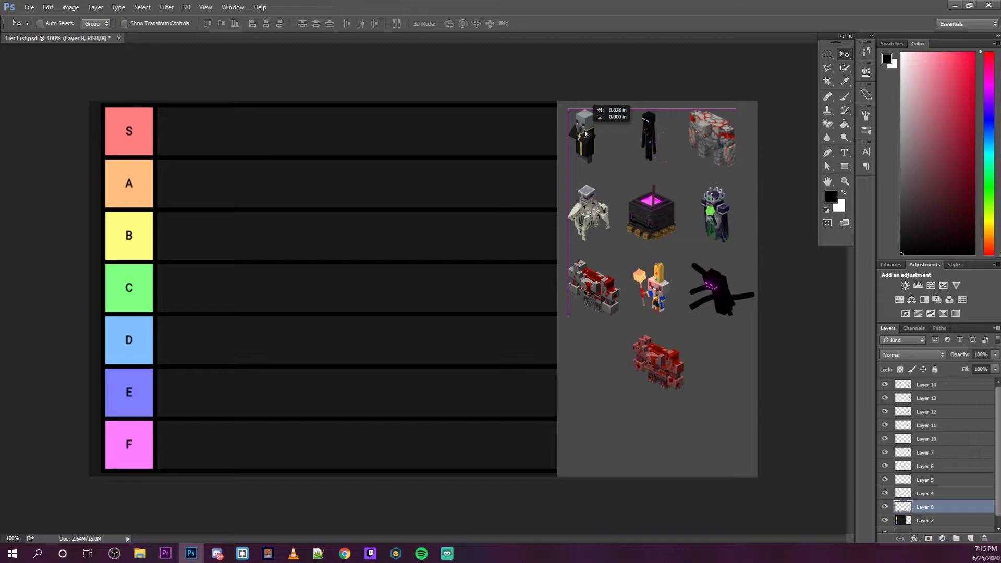
left_click_drag(585, 133, 582, 134)
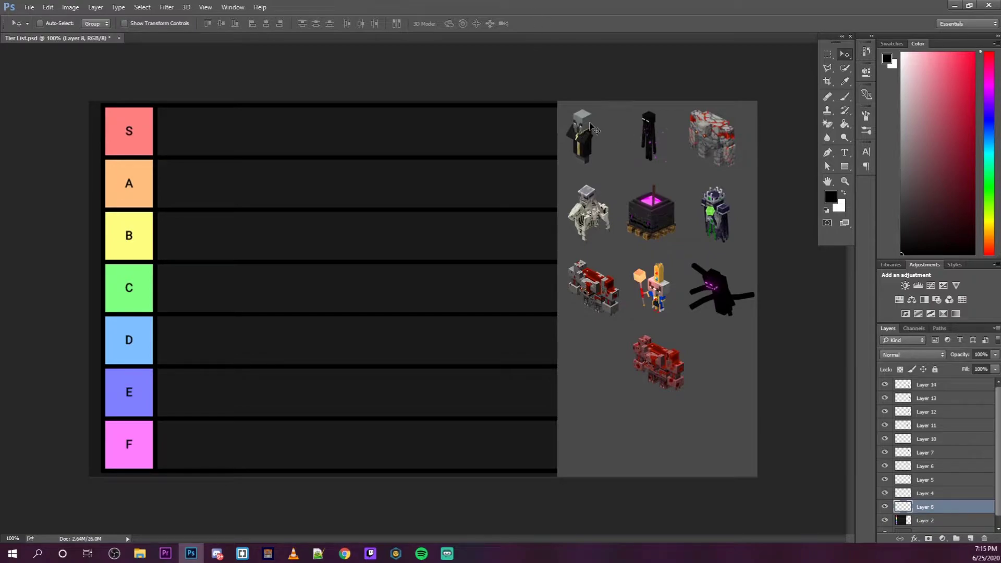
left_click_drag(583, 145, 586, 145)
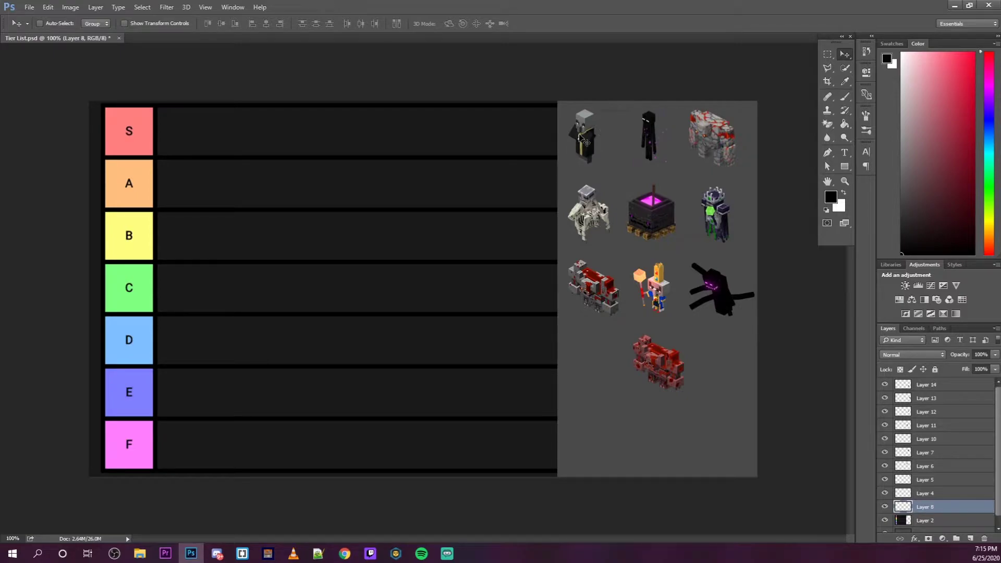
left_click_drag(581, 137, 184, 343)
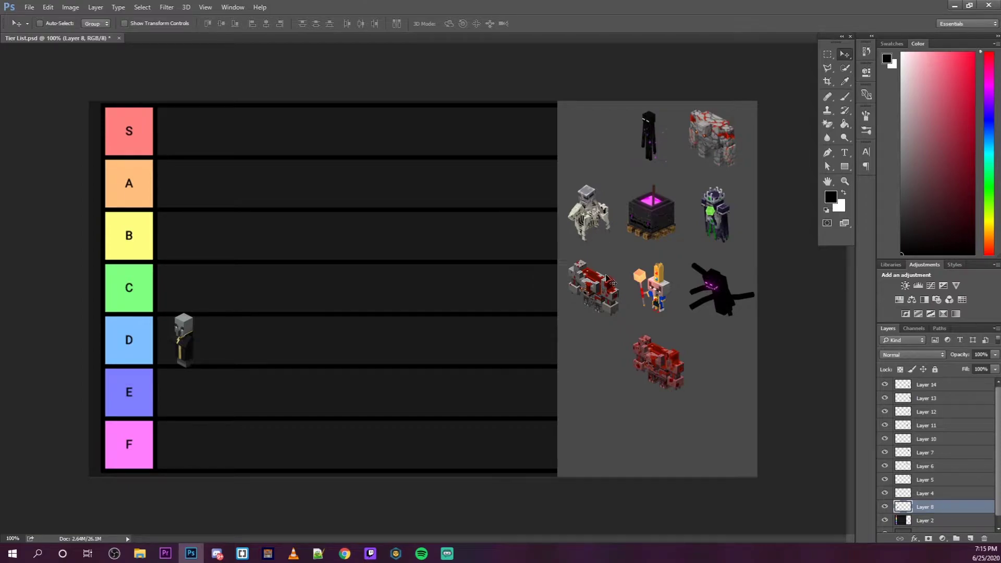
Step: Move the black Enderman figure on Layer 4 to the start of the E tier row
left_click(934, 493)
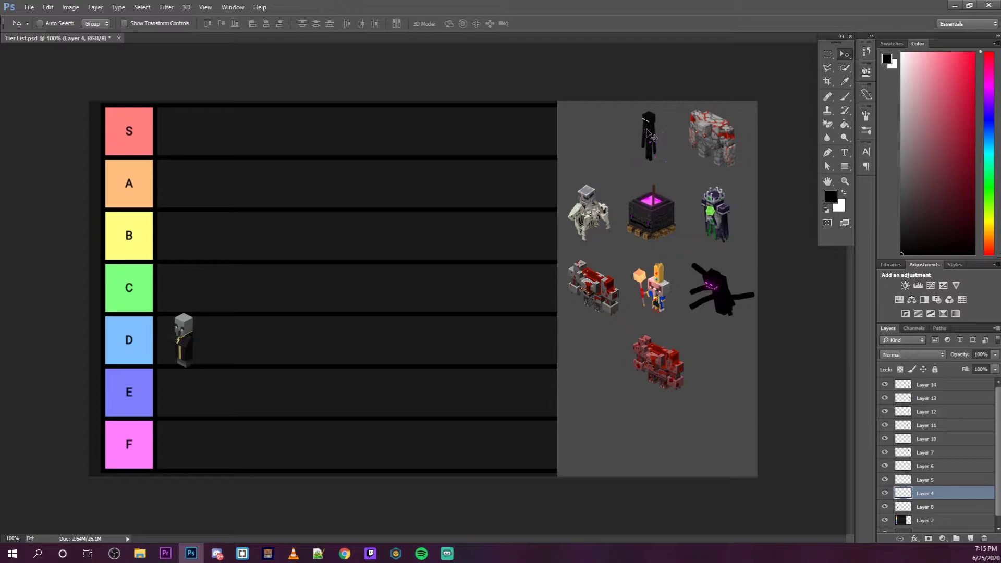
left_click_drag(647, 136, 637, 134)
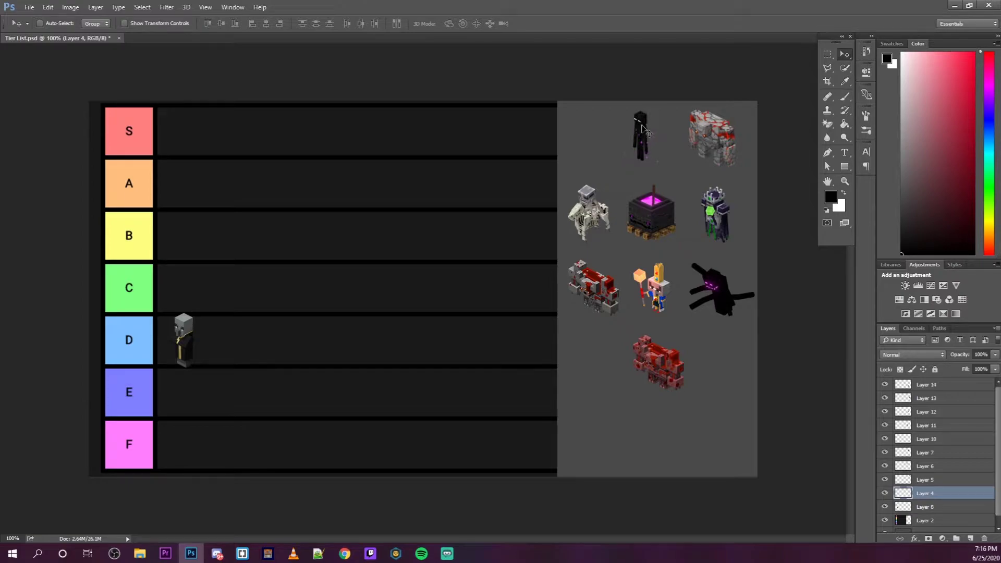
left_click_drag(643, 115, 167, 379)
Step: Place the cracked stone golem at the start of tier C and the skeleton rider beside the robed figure in tier D
left_click_drag(703, 138, 189, 283)
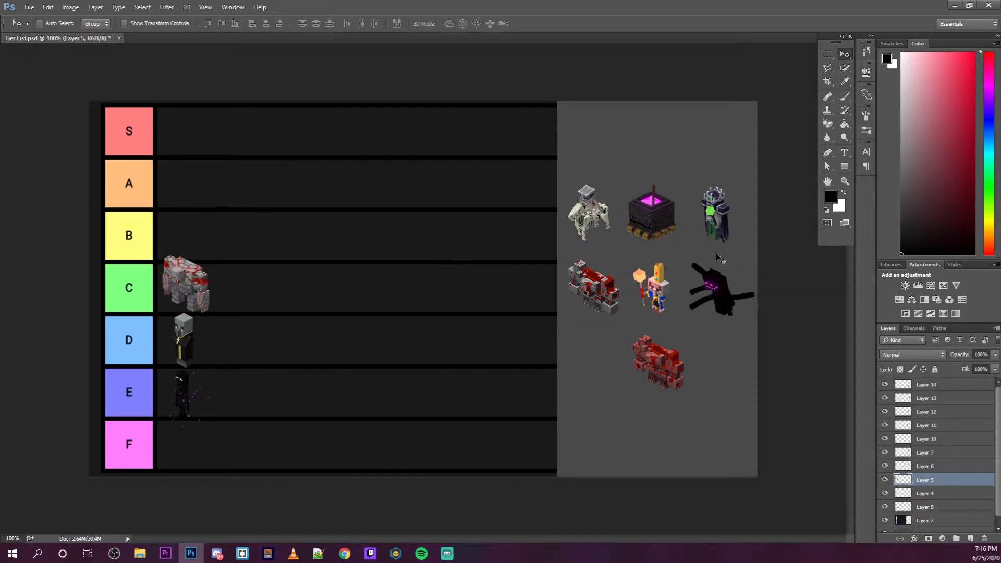
left_click_drag(602, 222, 595, 167)
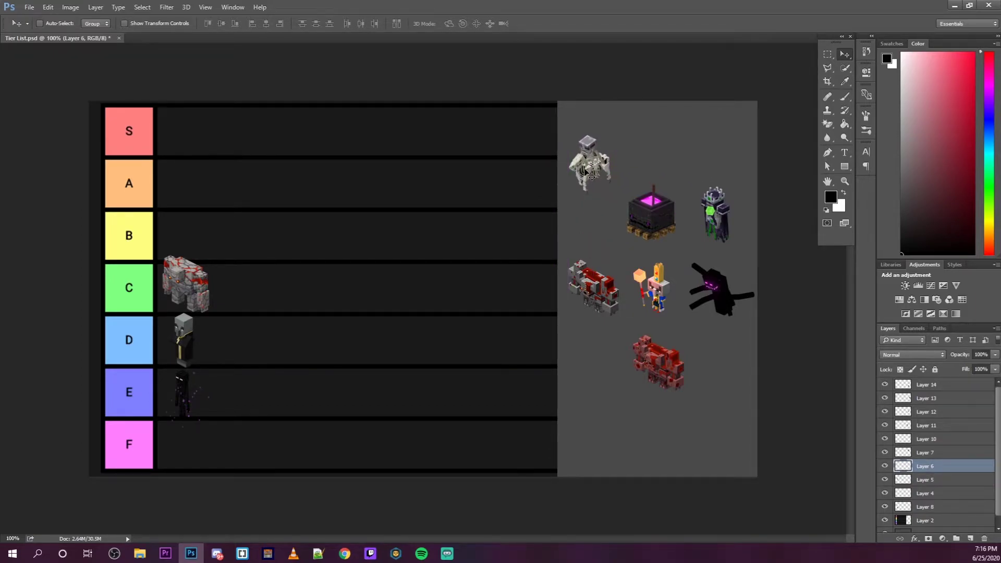
left_click_drag(584, 169, 232, 333)
Step: Move the purple-glowing cauldron from the unranked area to the start of the A tier row
left_click(654, 219, "ctrl")
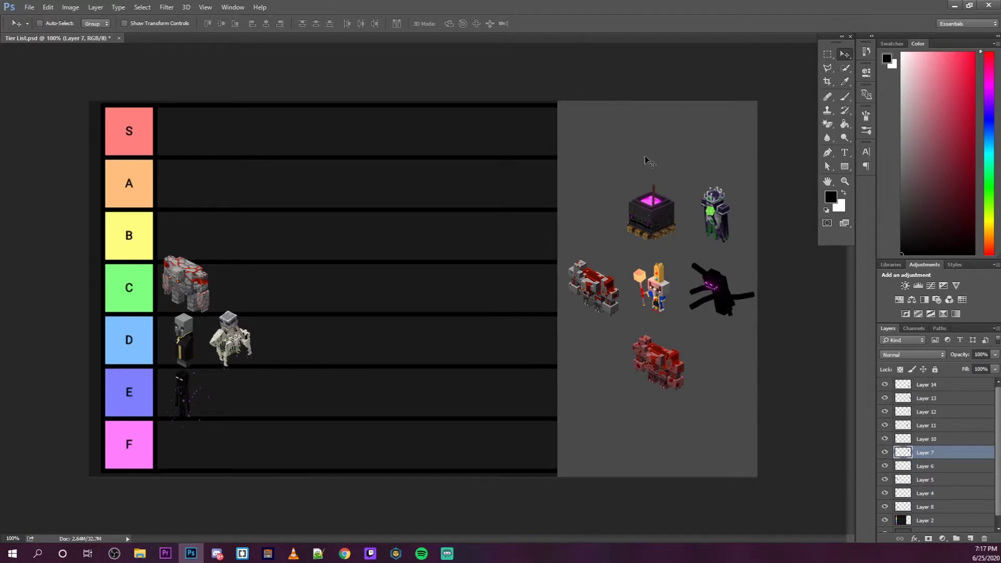
left_click_drag(655, 216, 604, 151)
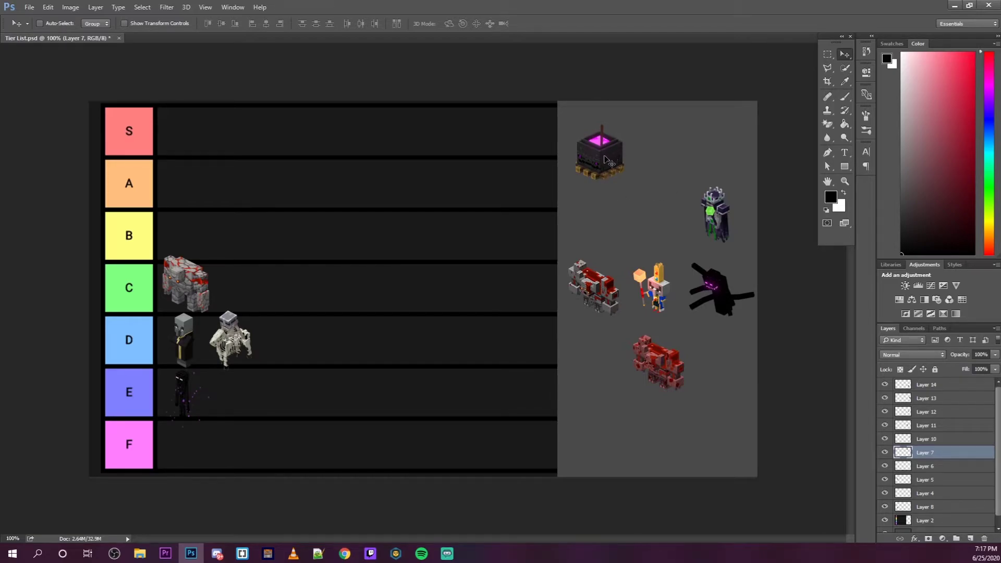
left_click_drag(611, 157, 606, 133)
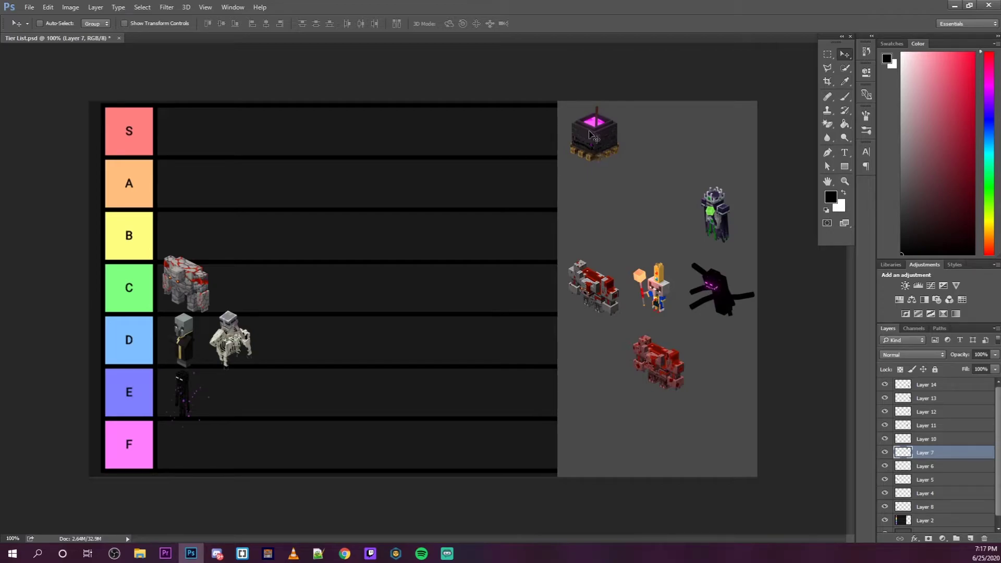
left_click_drag(592, 136, 198, 186)
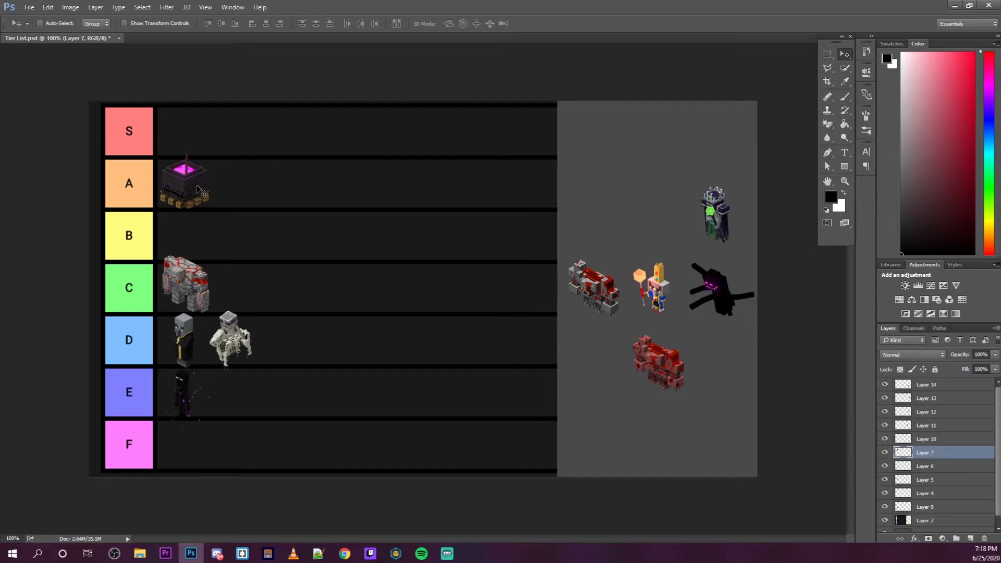
Step: Move the crowned figure with the green glow into the A tier row, beside the cauldron
left_click_drag(715, 215, 590, 210)
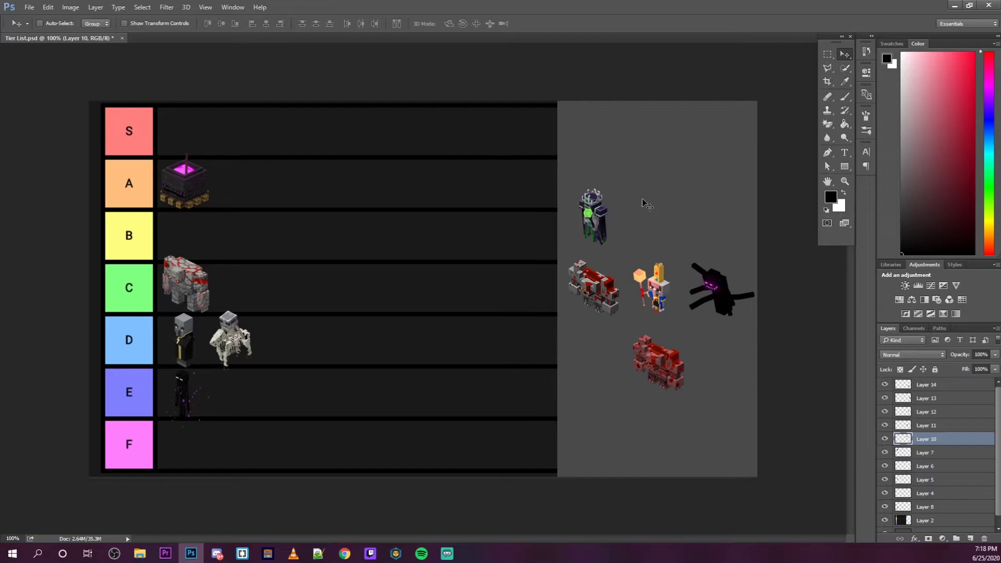
left_click_drag(601, 225, 606, 190)
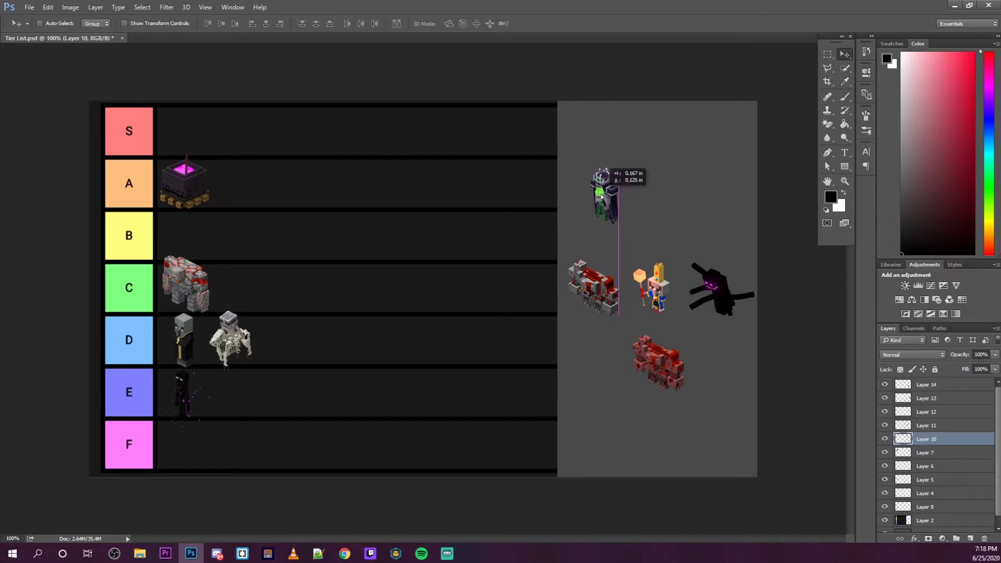
left_click_drag(602, 195, 237, 183)
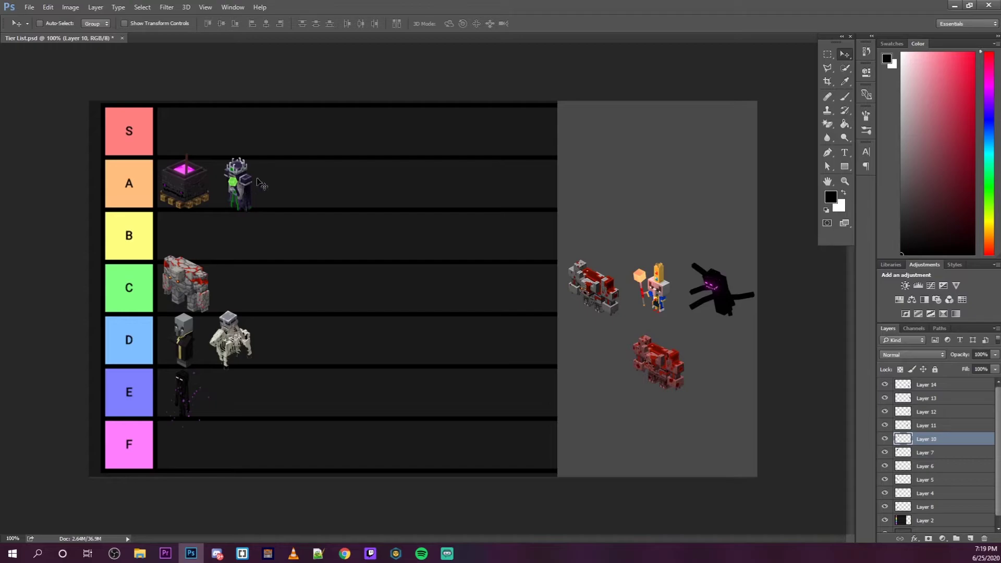
Step: Move the grey and red four-legged beast from the unranked area to the start of the B tier row
left_click(600, 284, "ctrl")
left_click_drag(597, 291, 584, 291)
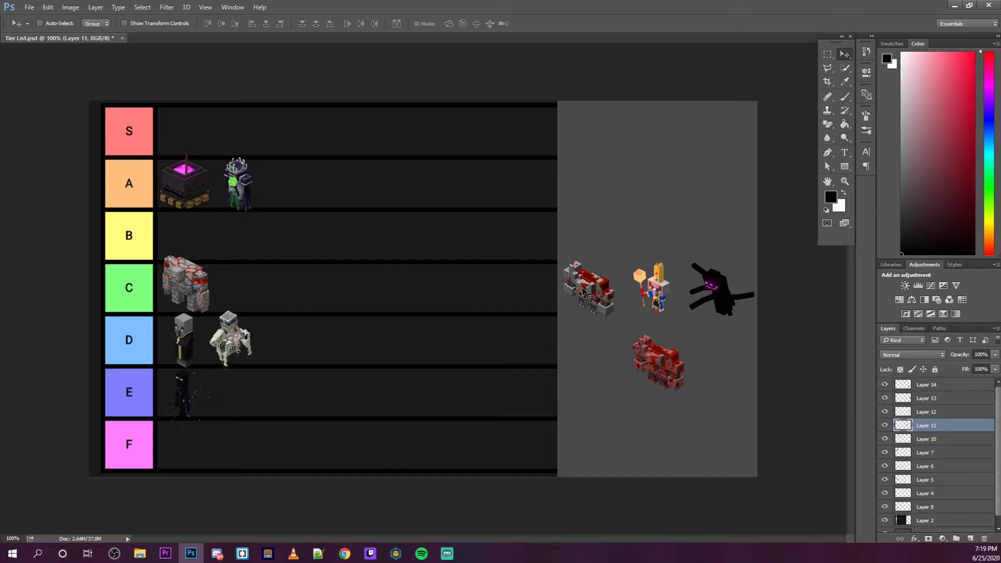
left_click_drag(583, 291, 599, 203)
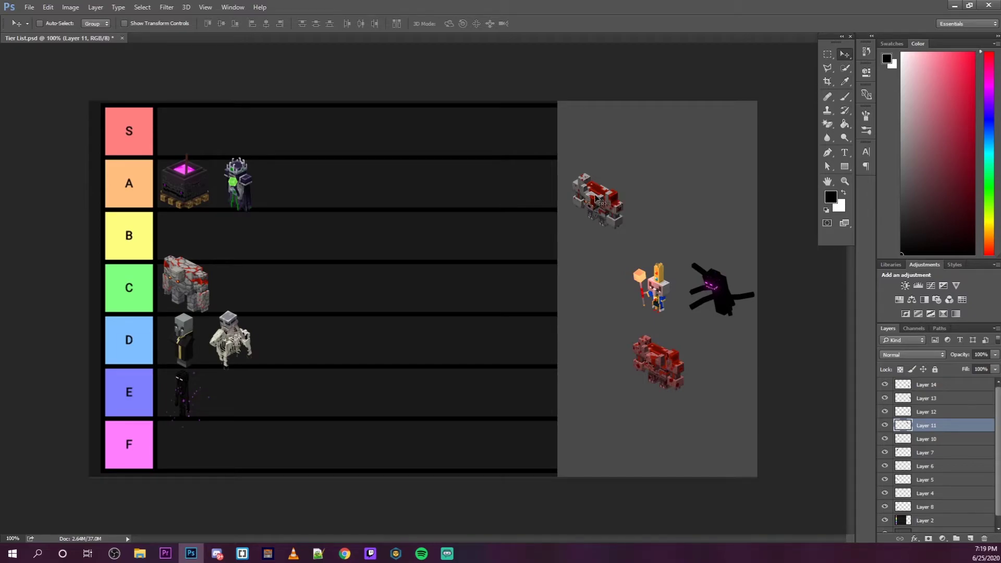
mouse_move(611, 206)
left_mouse_down()
mouse_move(618, 201)
mouse_move(602, 185)
mouse_move(609, 196)
left_mouse_up()
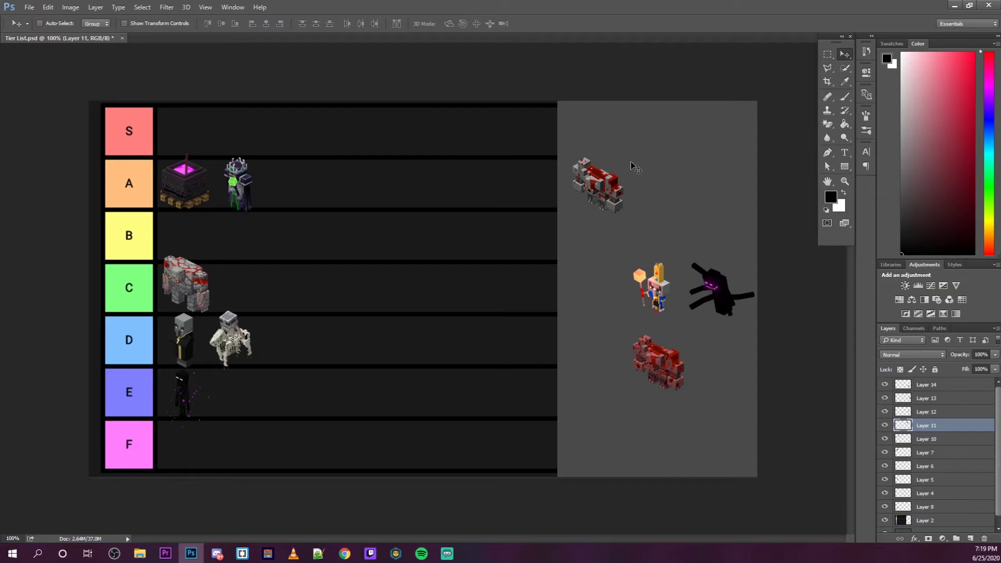
left_click_drag(599, 187, 186, 240)
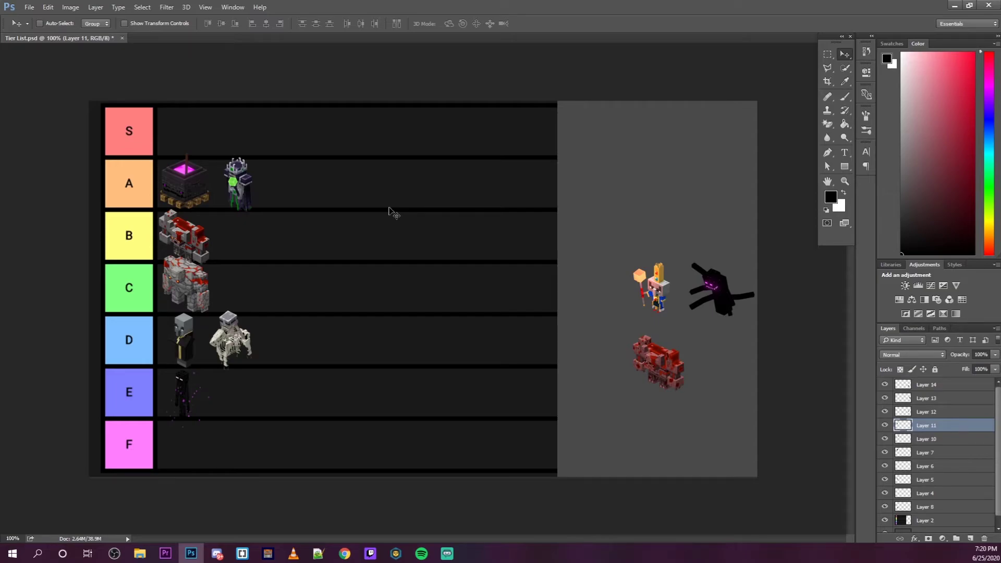
Step: Move the staff-carrying figure with the tall golden hat on Layer 12 into the C tier row, beside the stone golem
left_click(927, 412)
mouse_move(658, 284)
left_mouse_down()
mouse_move(640, 277)
mouse_move(657, 291)
left_mouse_up()
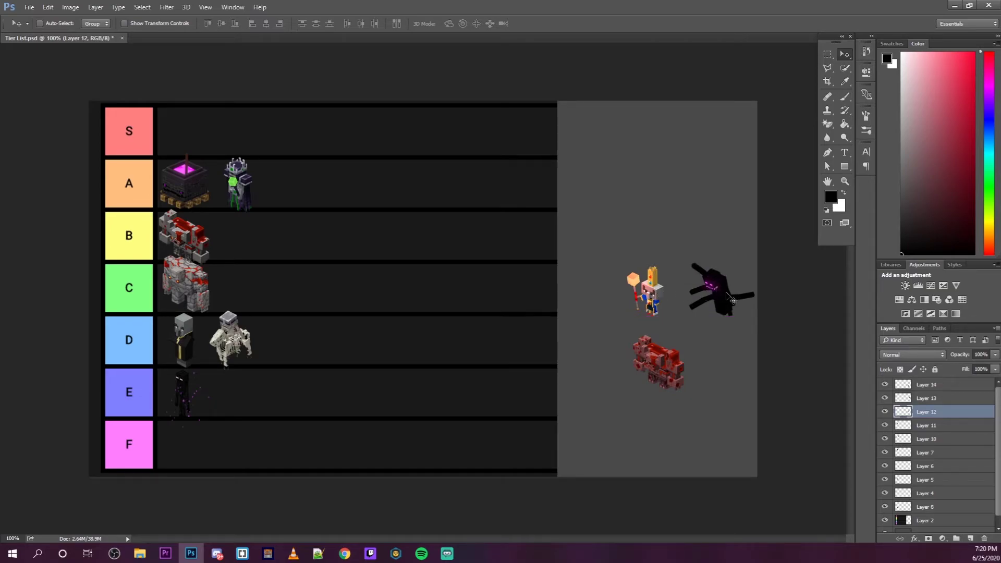
left_click_drag(632, 282, 607, 290)
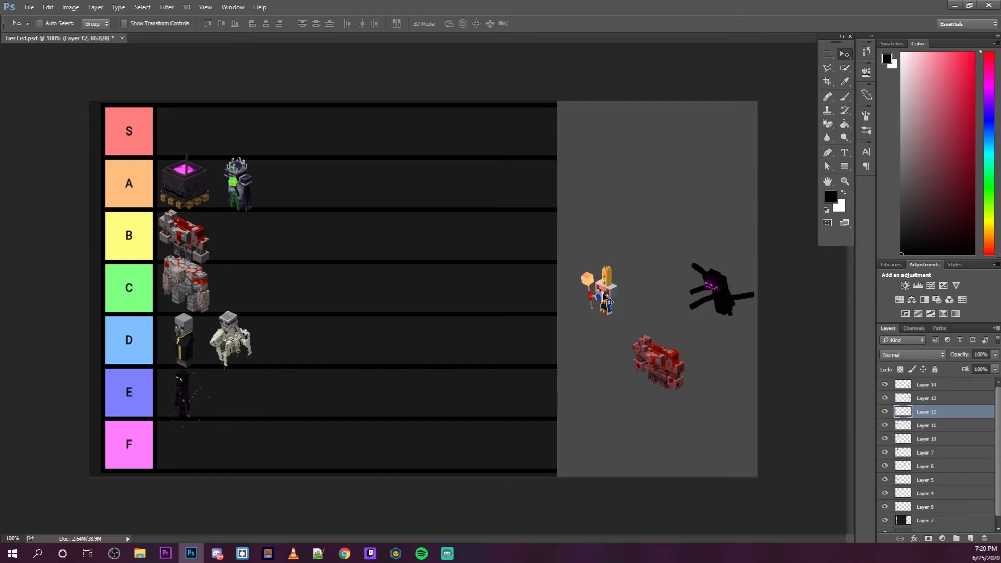
left_click_drag(605, 296, 239, 288)
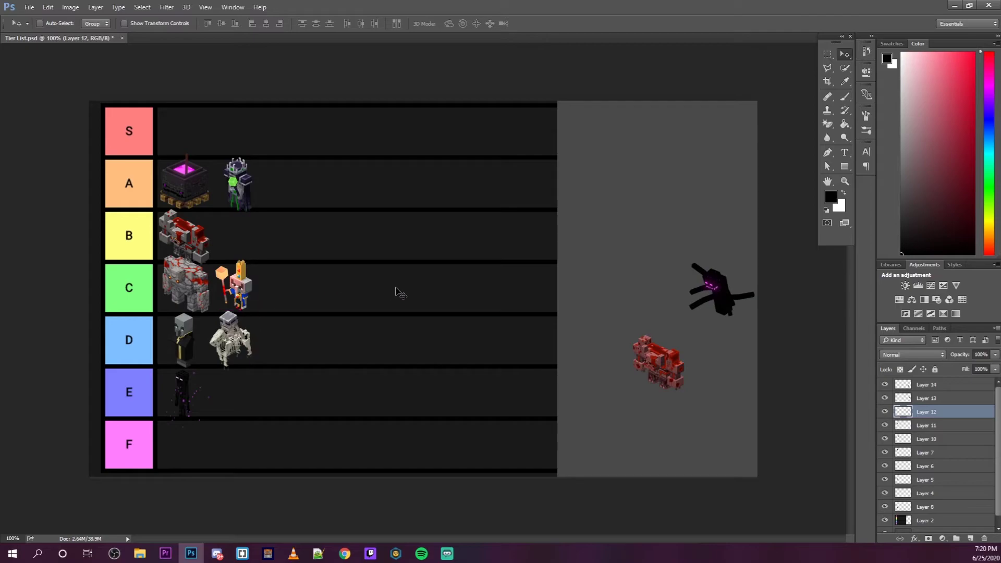
Step: Move the black creature with purple eyes on Layer 13 to the start of the S tier row
left_click(962, 399)
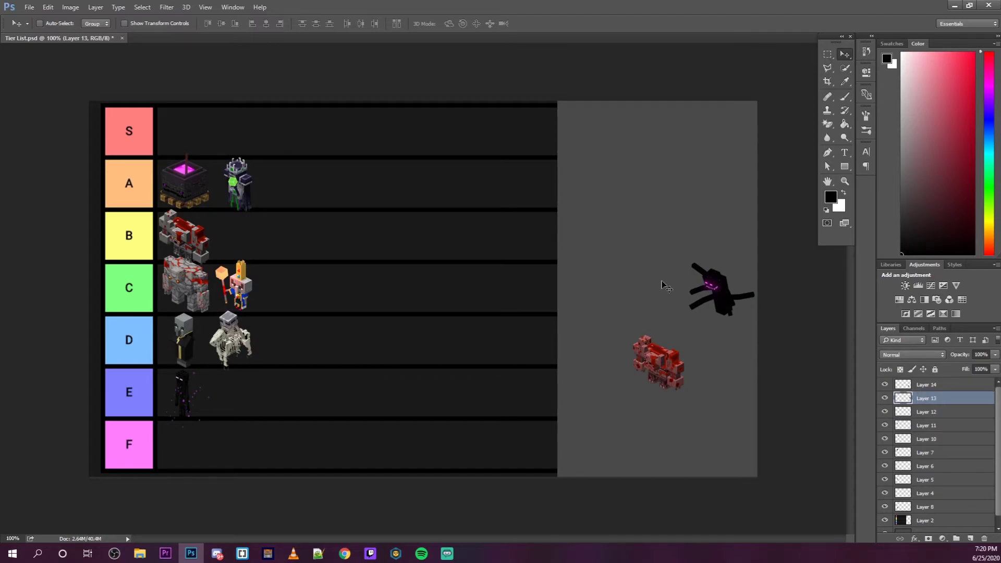
left_click_drag(714, 294, 637, 266)
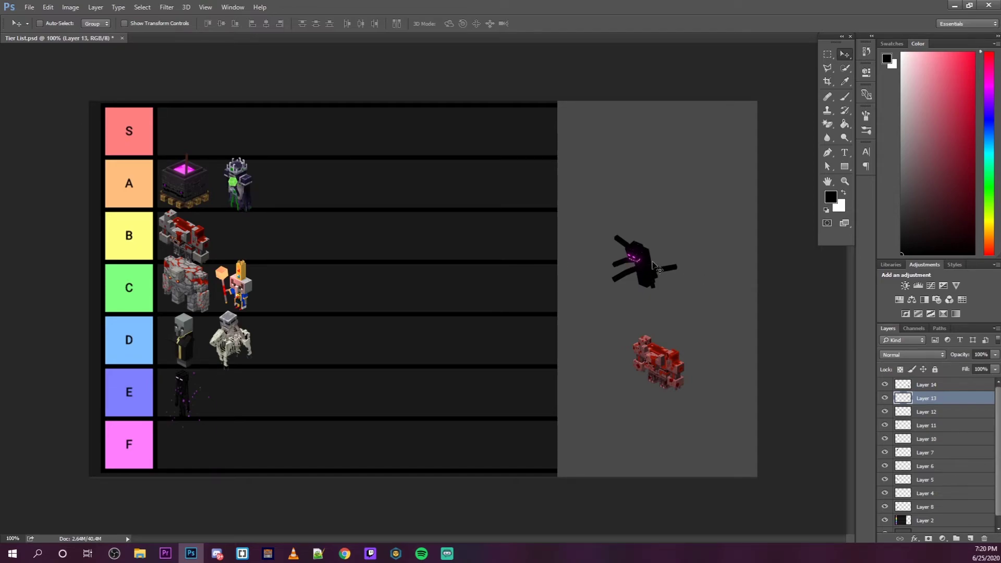
left_click_drag(658, 267, 625, 242)
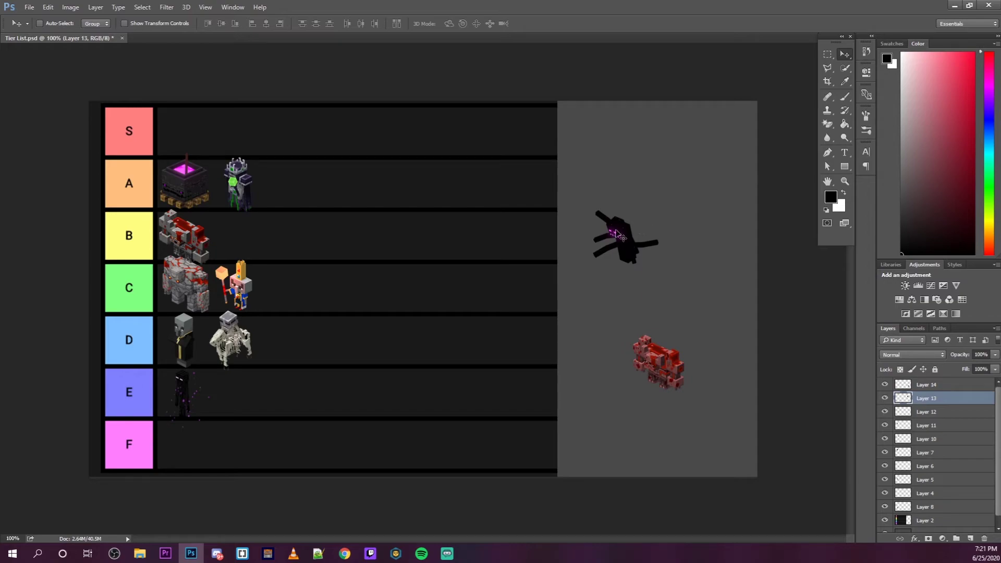
left_click_drag(624, 241, 186, 131)
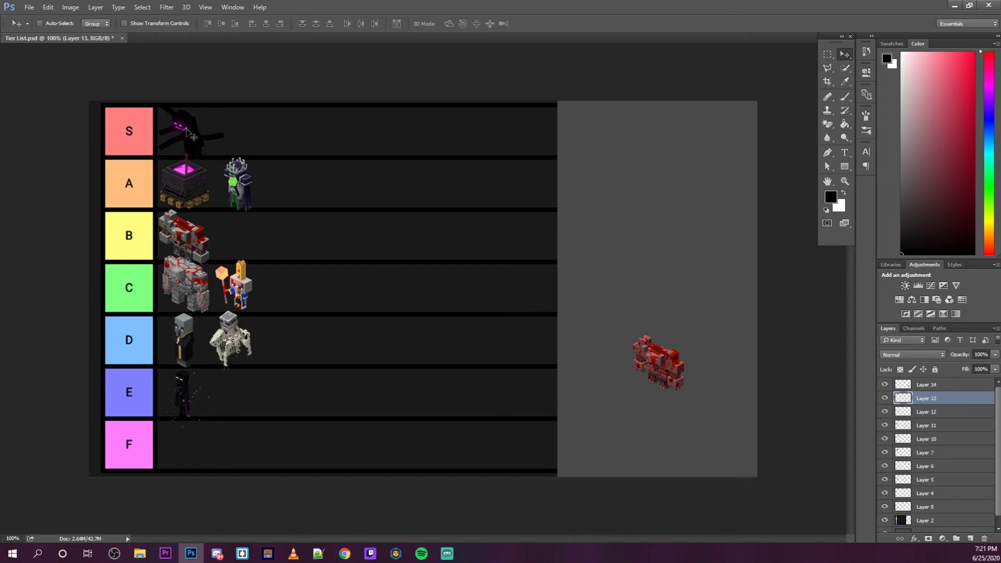
Step: Move the all-red four-legged beast on Layer 14 into the S tier row, beside the black purple-eyed creature
left_click(970, 389)
left_click_drag(669, 370, 402, 277)
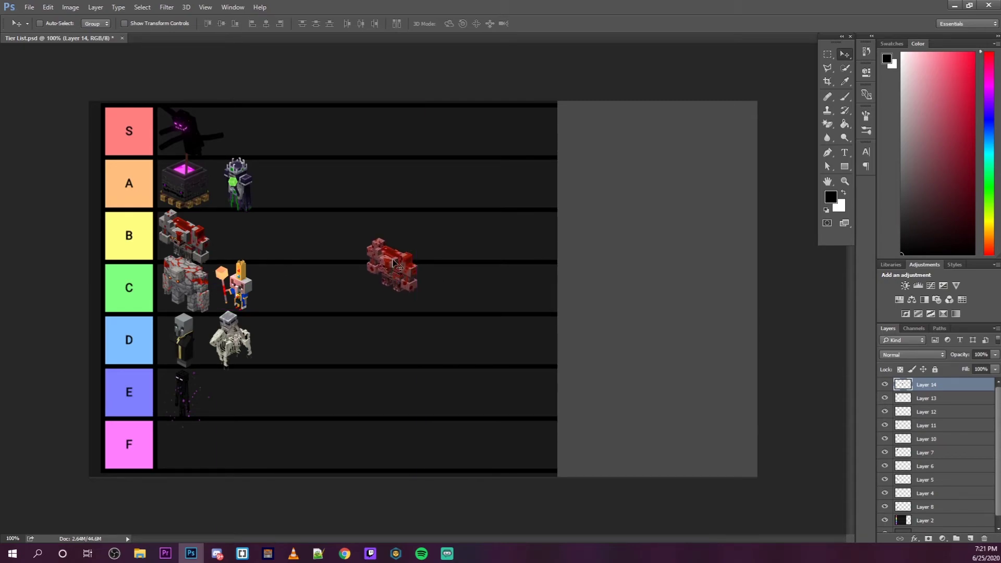
left_click_drag(393, 262, 655, 229)
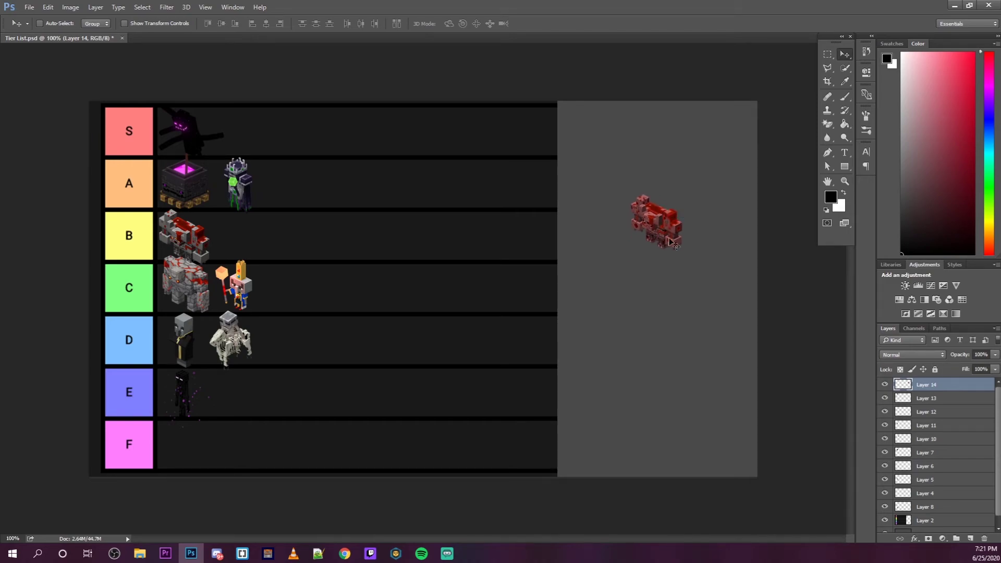
left_click_drag(670, 222, 261, 136)
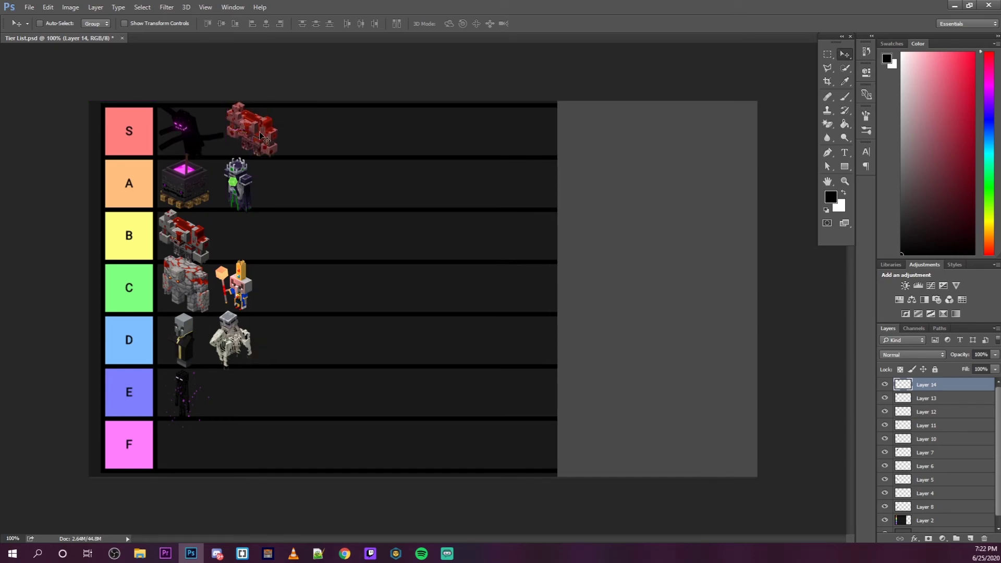